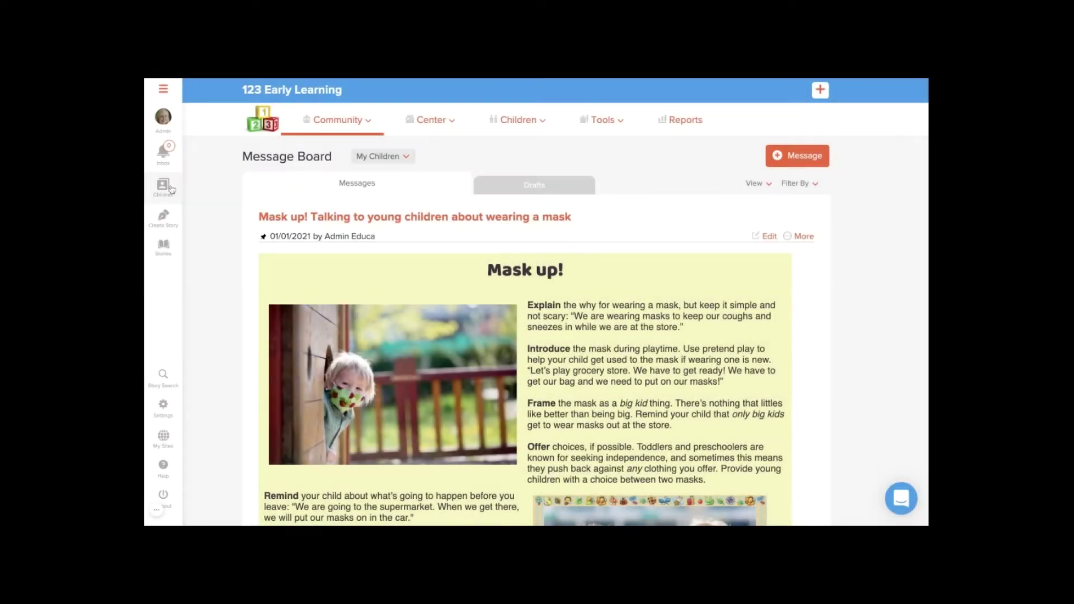
# - Open the Children panel from the sidebar to list children by class
pyautogui.click(169, 188)
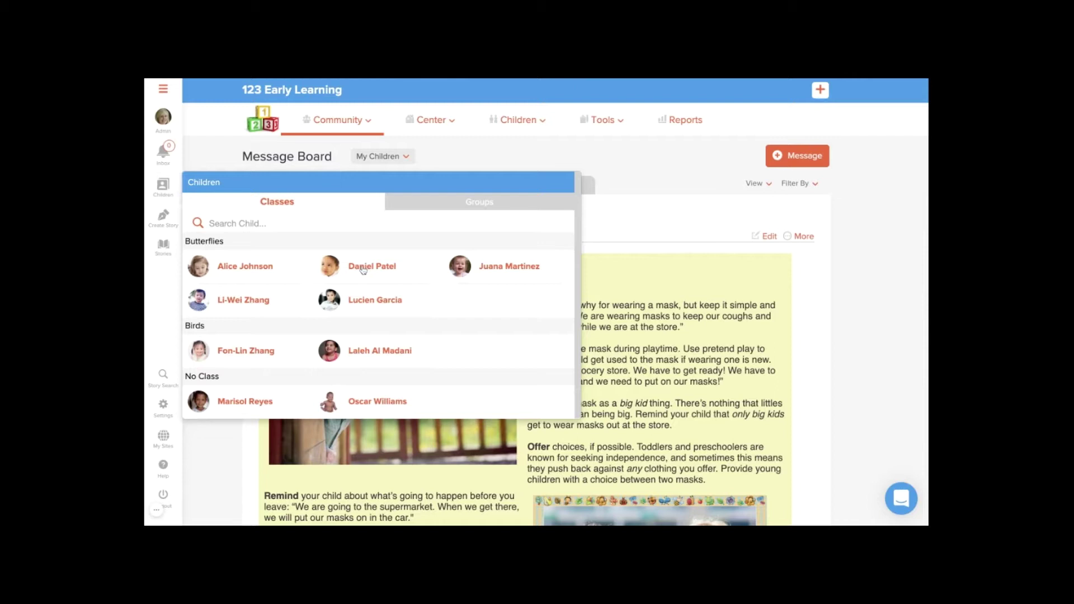
pyautogui.click(363, 269)
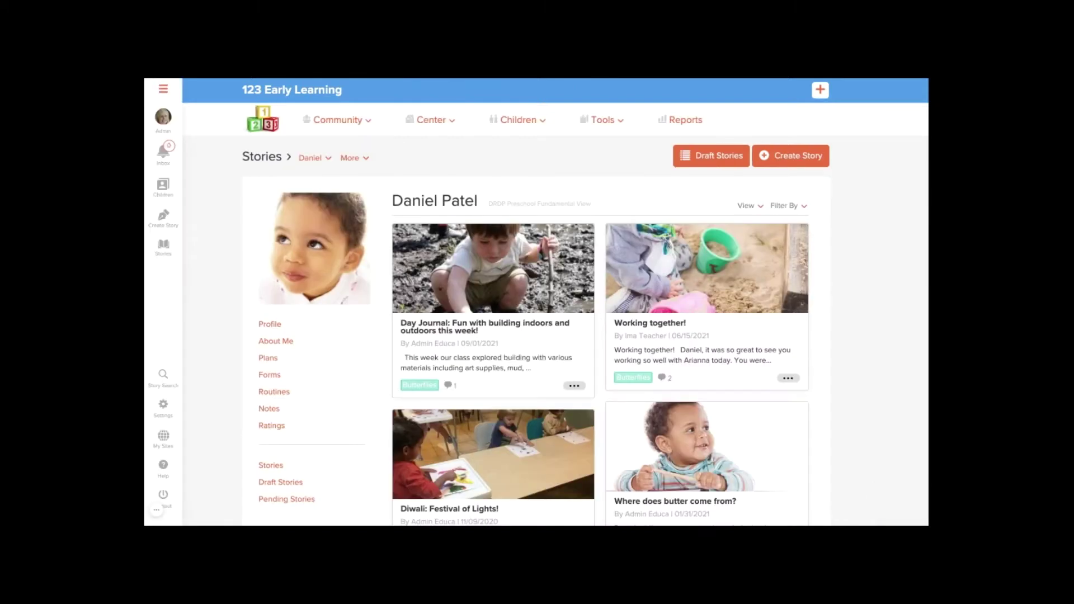
pyautogui.click(269, 324)
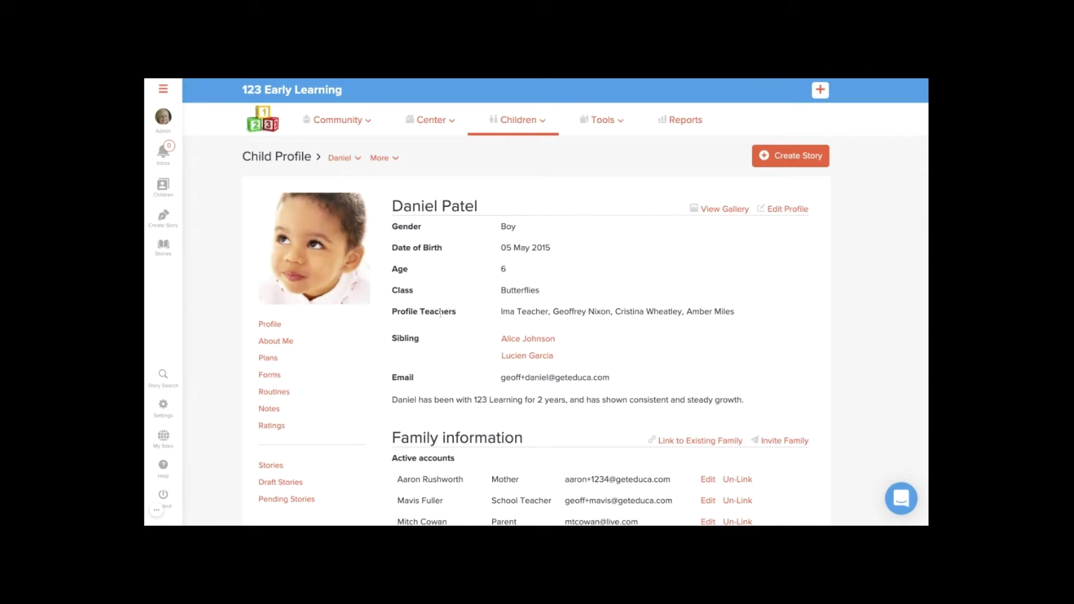
pyautogui.scroll(-1, 441, 313)
pyautogui.scroll(-2, 441, 313)
pyautogui.scroll(-1, 441, 313)
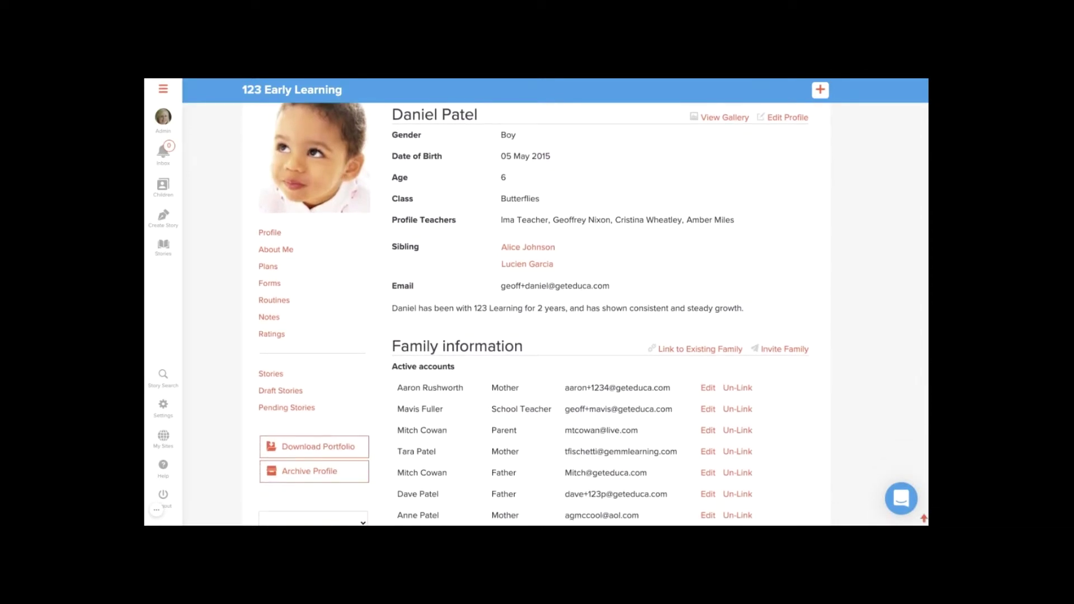
pyautogui.click(772, 350)
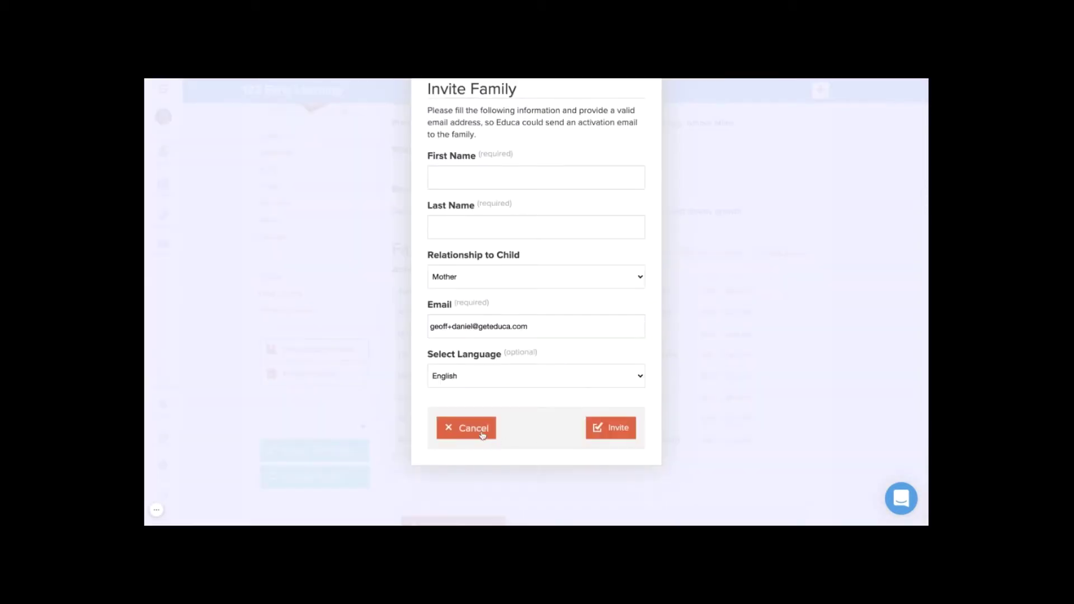
pyautogui.click(483, 435)
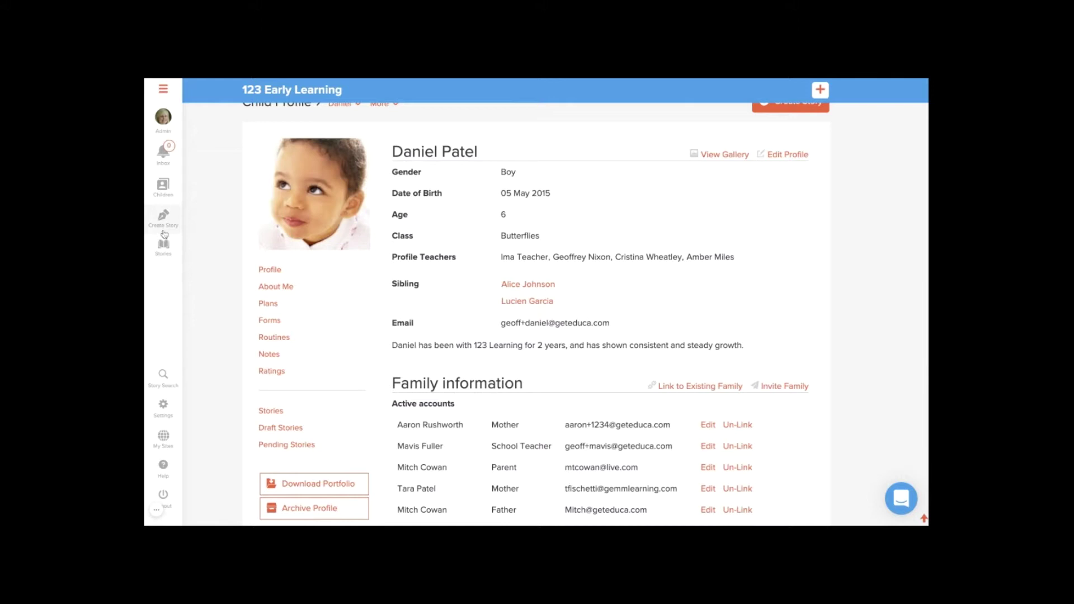
pyautogui.click(163, 217)
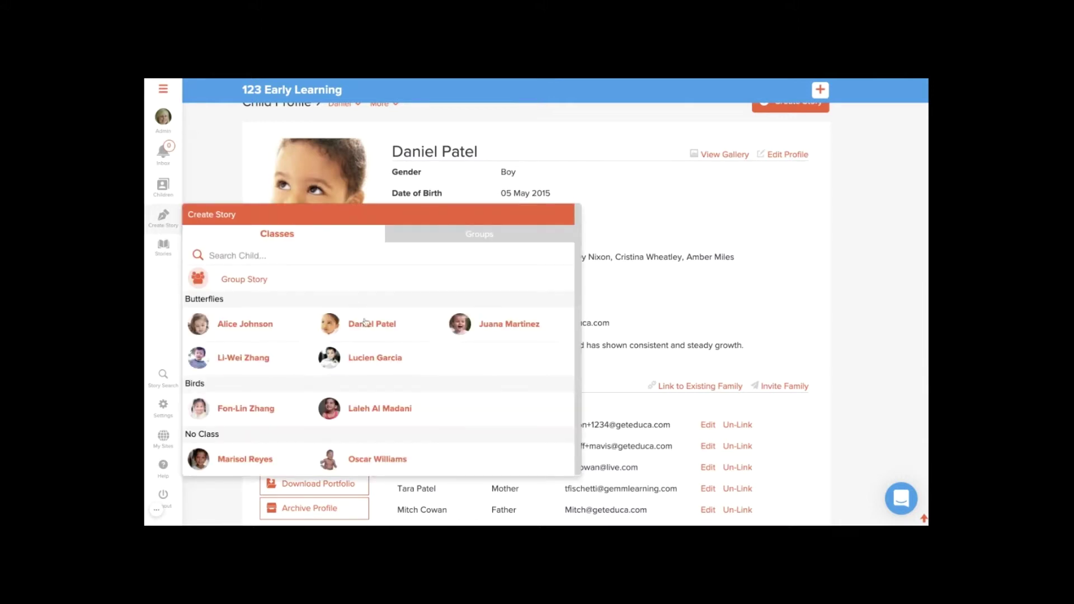
pyautogui.click(367, 327)
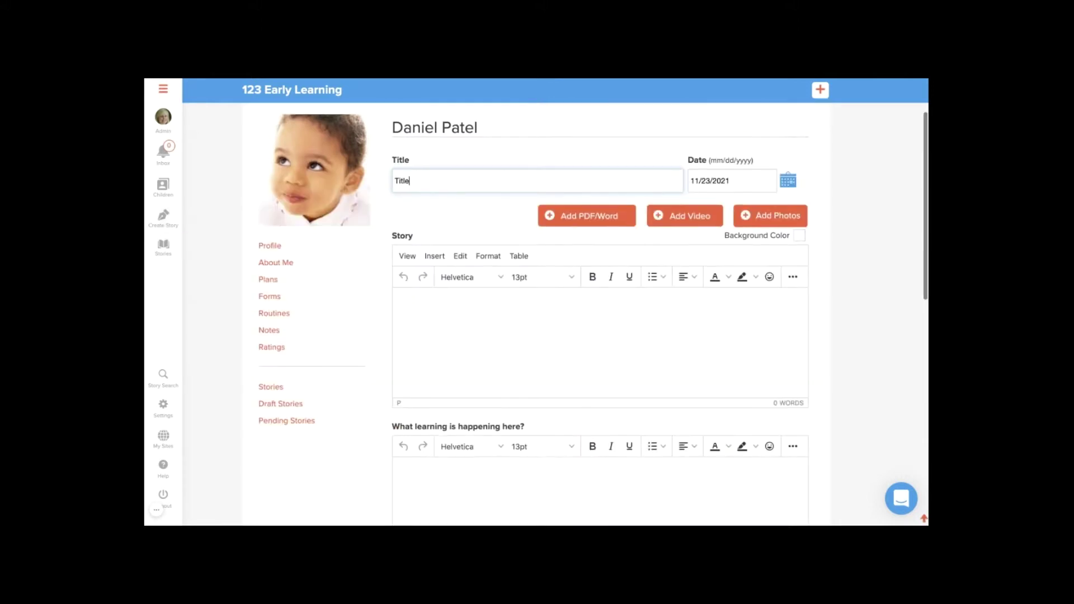
pyautogui.click(800, 237)
pyautogui.click(752, 304)
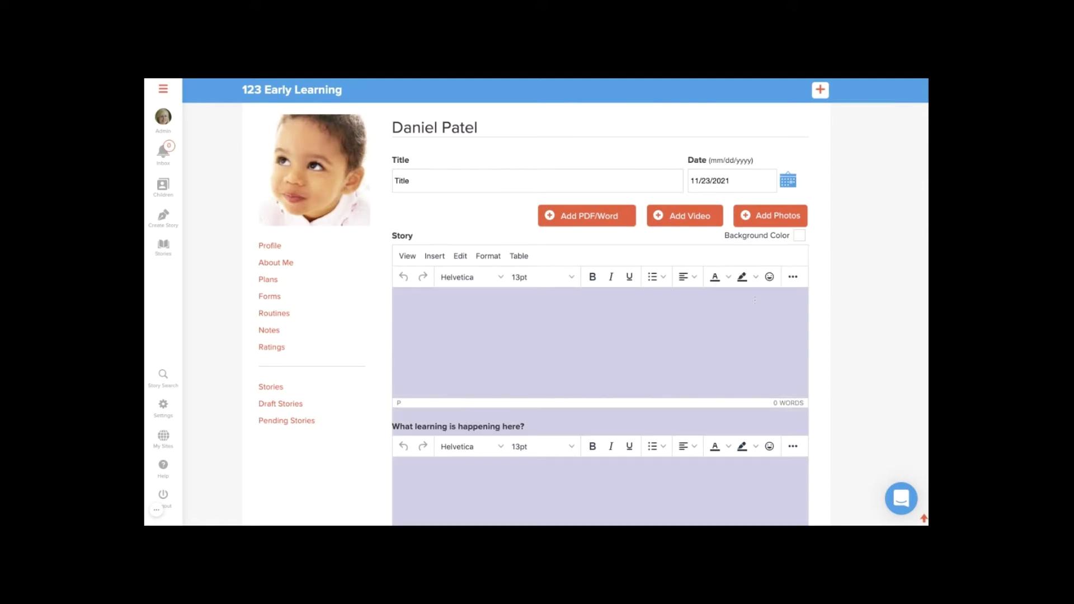
pyautogui.click(760, 225)
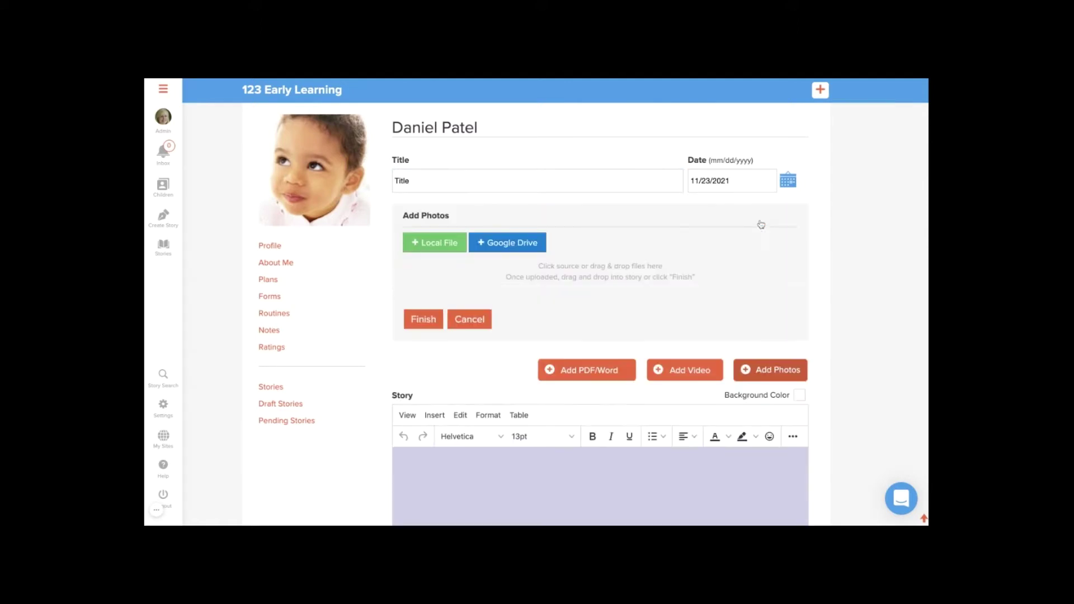
pyautogui.scroll(-2, 761, 225)
pyautogui.scroll(-3, 760, 226)
pyautogui.scroll(-1, 761, 225)
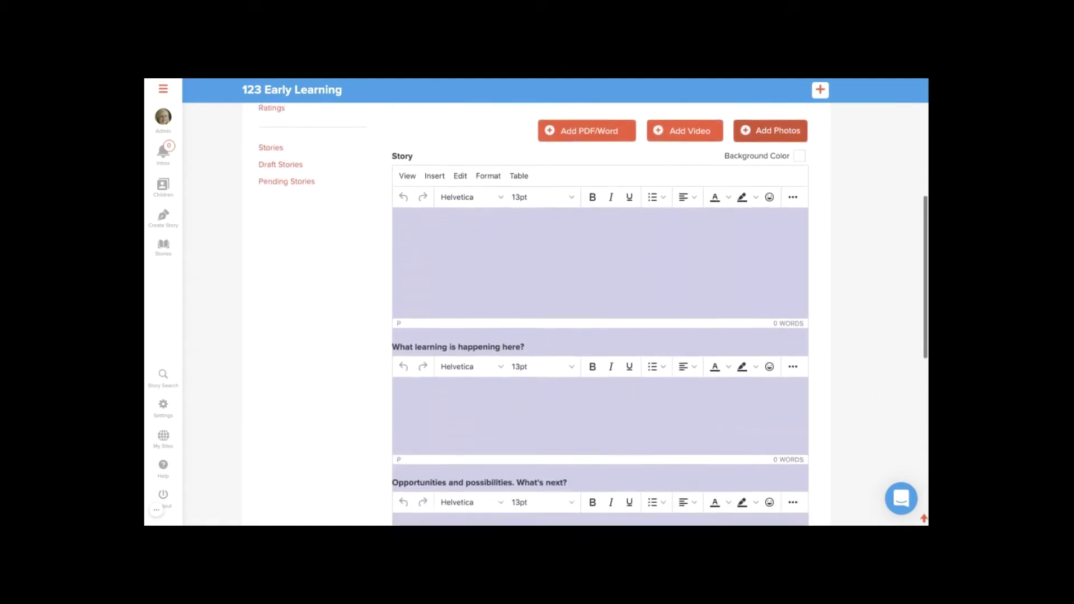
pyautogui.scroll(-3, 586, 316)
pyautogui.scroll(-3, 586, 316)
pyautogui.scroll(-1, 586, 316)
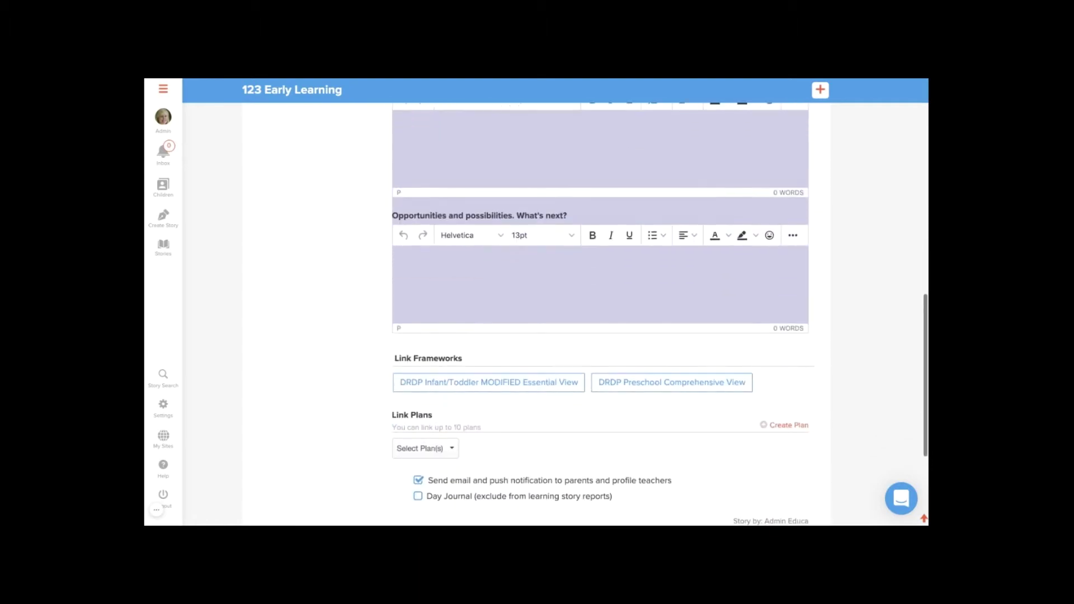
pyautogui.click(690, 374)
pyautogui.scroll(-2, 689, 378)
pyautogui.scroll(-2, 689, 384)
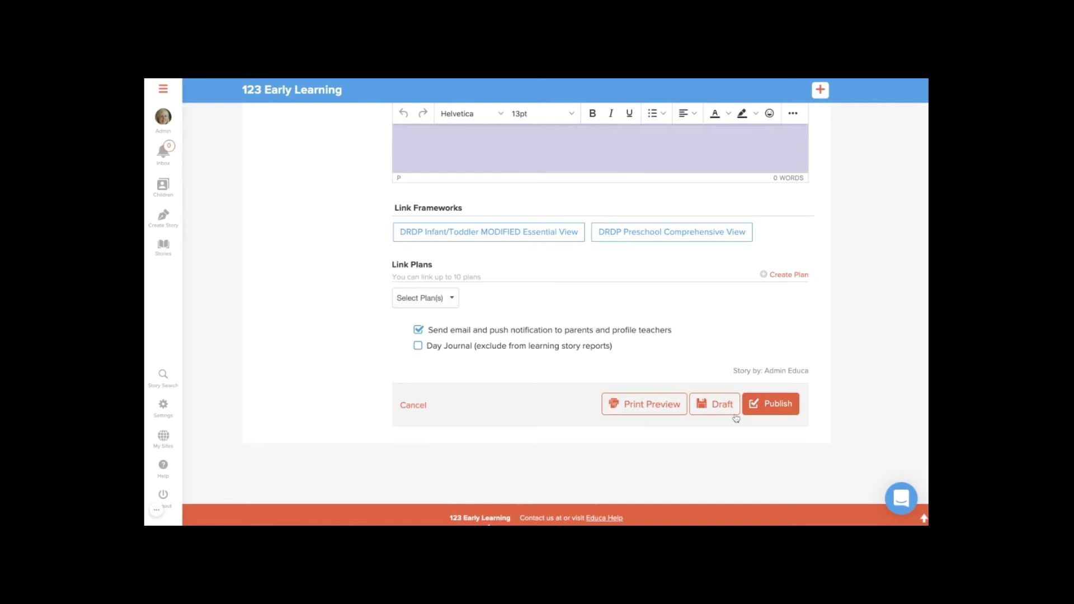
# - Filter the teacher's stories to the Drafts tab, then open the Admin avatar menu
pyautogui.click(171, 244)
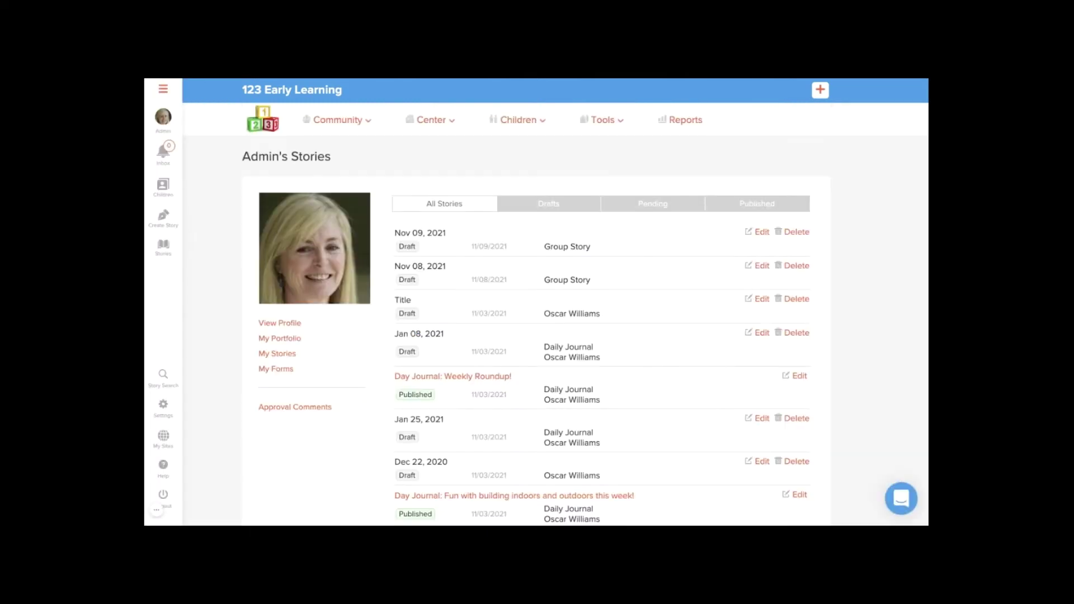
pyautogui.click(551, 211)
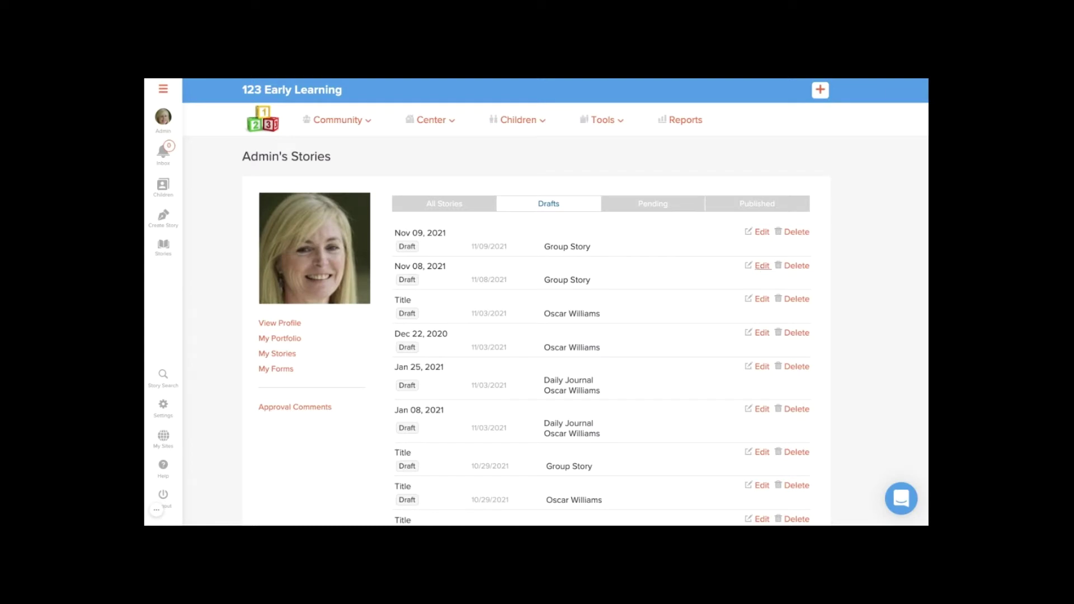
pyautogui.click(167, 133)
pyautogui.moveTo(164, 117)
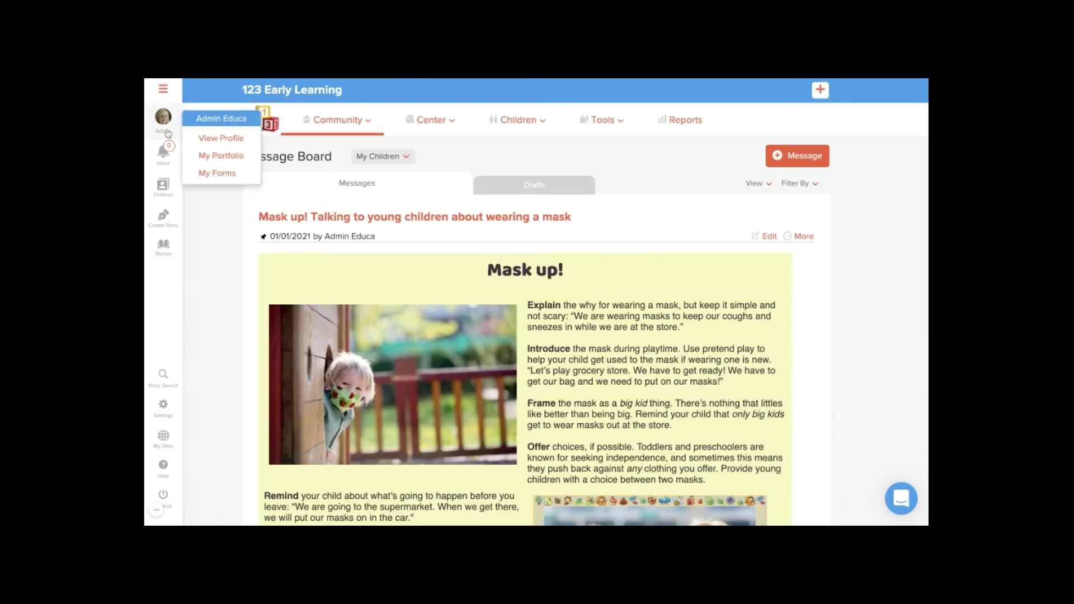
# - View the Admin teacher profile and bring up its Edit Profile form
pyautogui.click(221, 140)
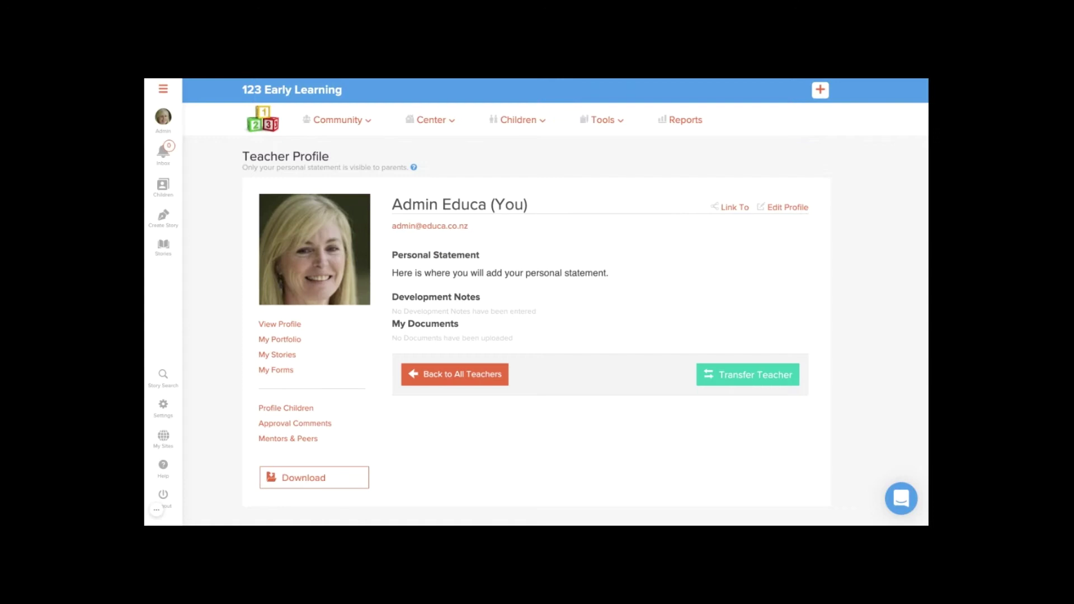
pyautogui.click(788, 208)
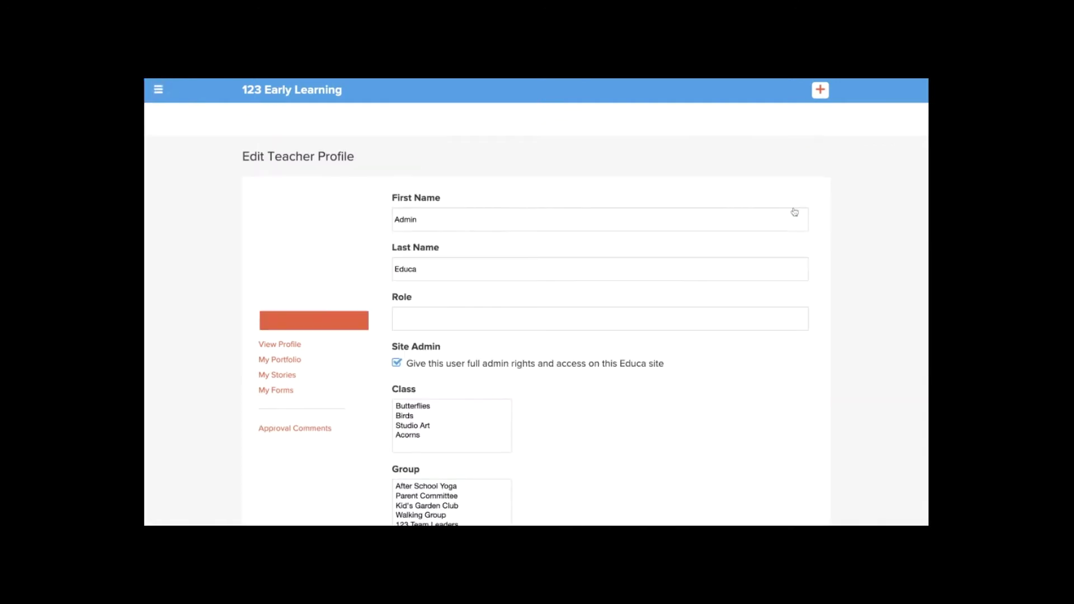